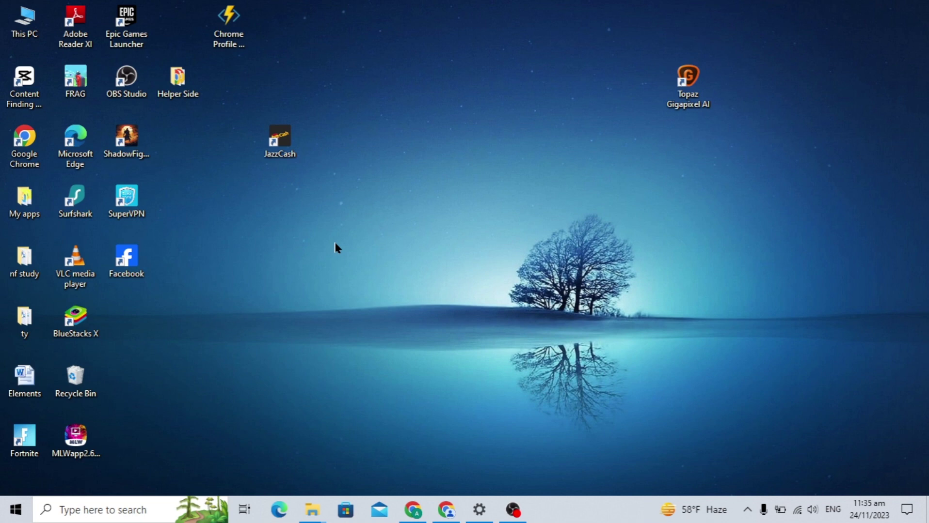
# View This PC's system specifications, then close the window
pyautogui.click(22, 30)
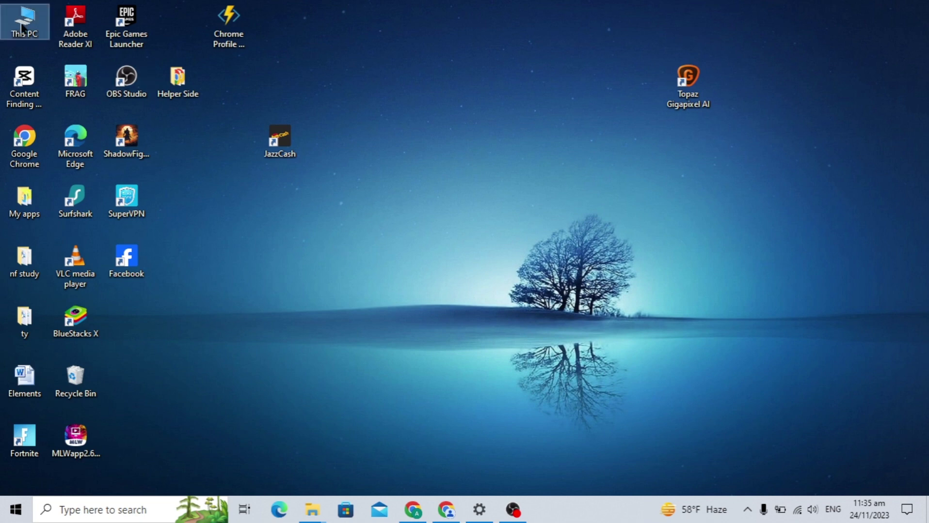
pyautogui.rightClick(22, 29)
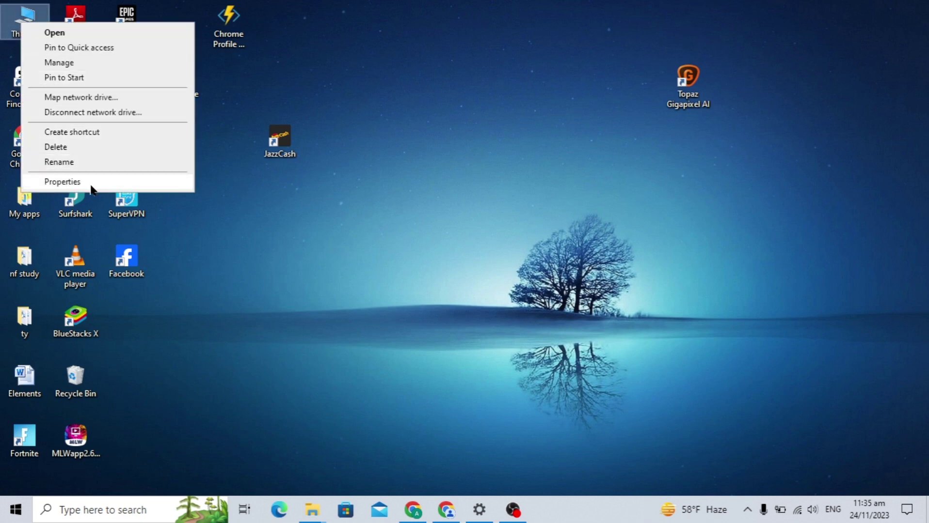
pyautogui.click(62, 182)
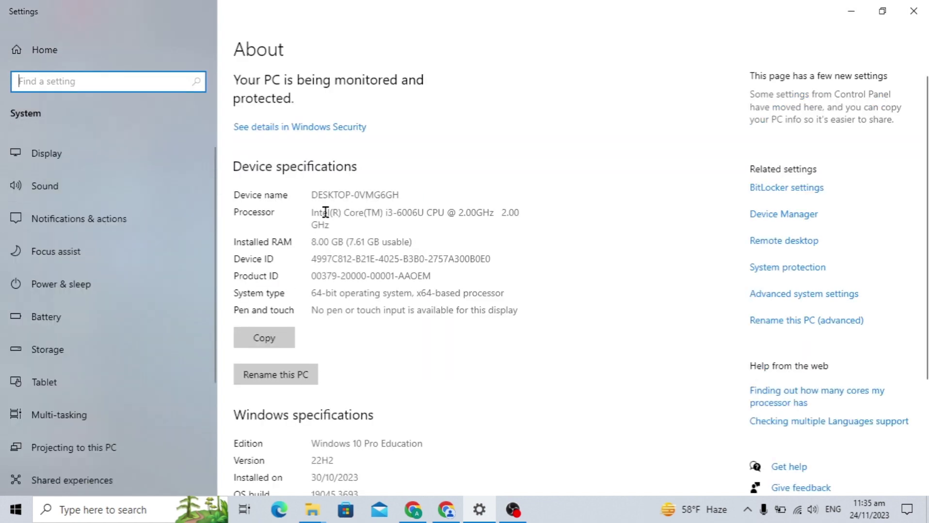
pyautogui.click(912, 11)
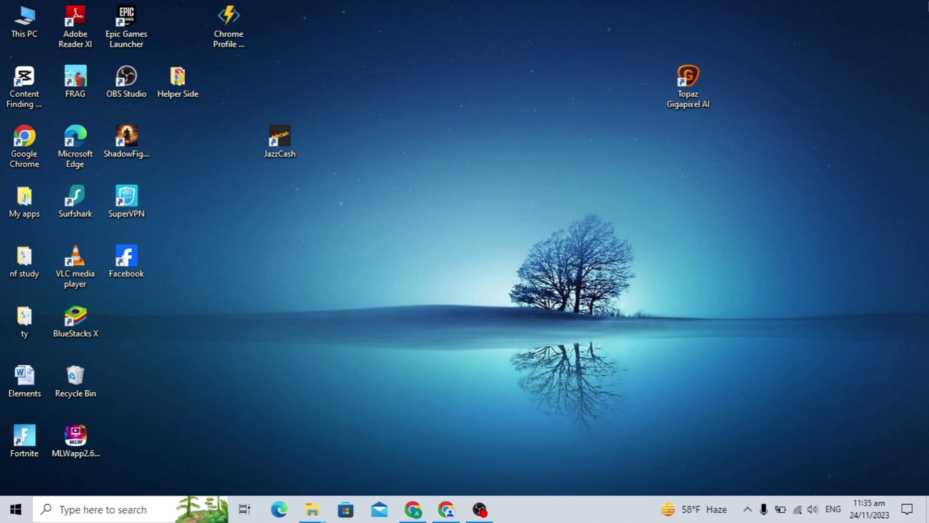
# Open Edge maximized, search Bing for 'copilot' and open the Microsoft Copilot site
pyautogui.click(278, 510)
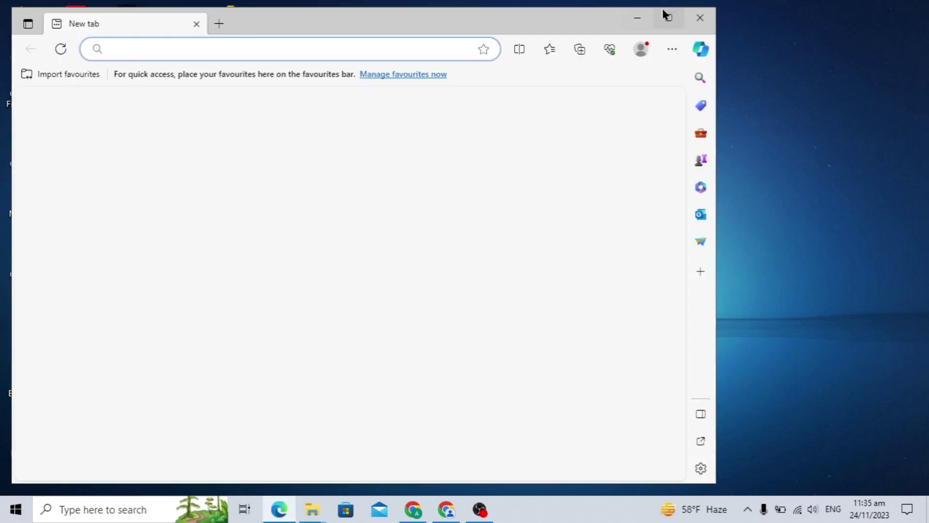
pyautogui.click(667, 17)
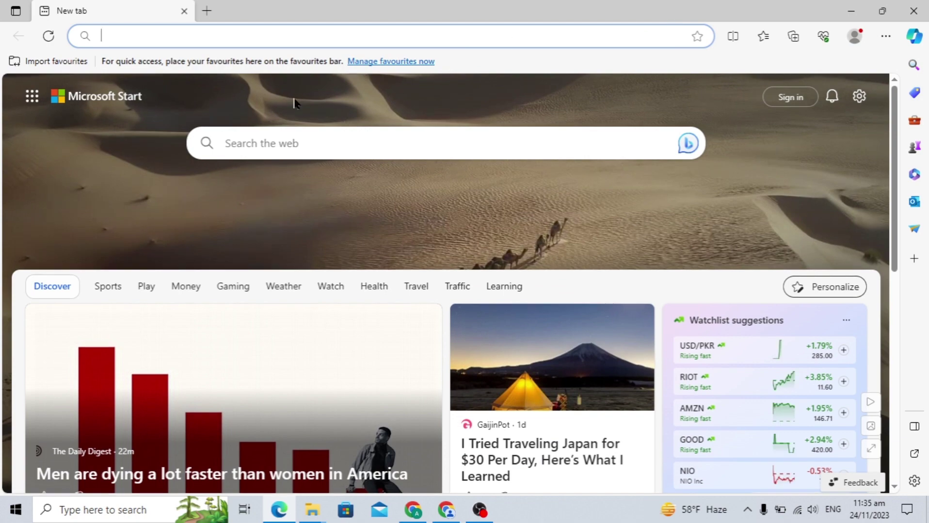
pyautogui.write('ca')
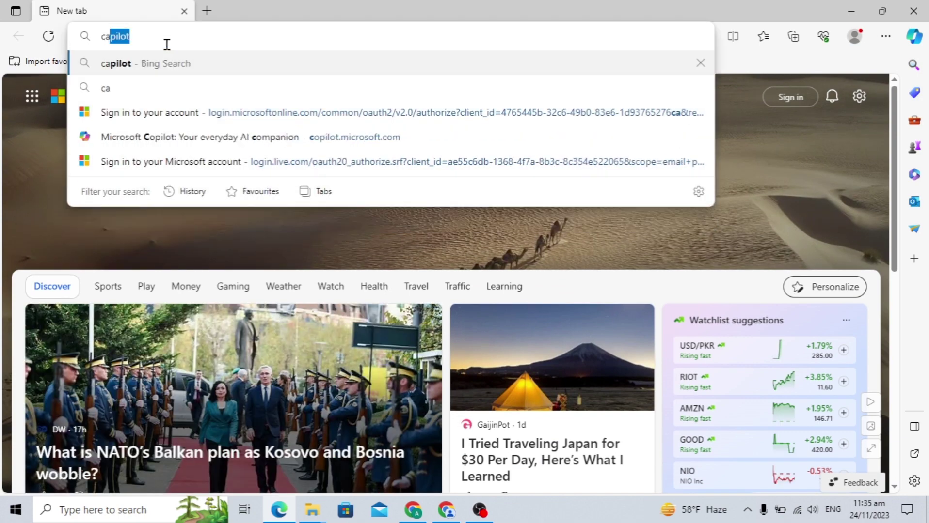
pyautogui.write('pilo')
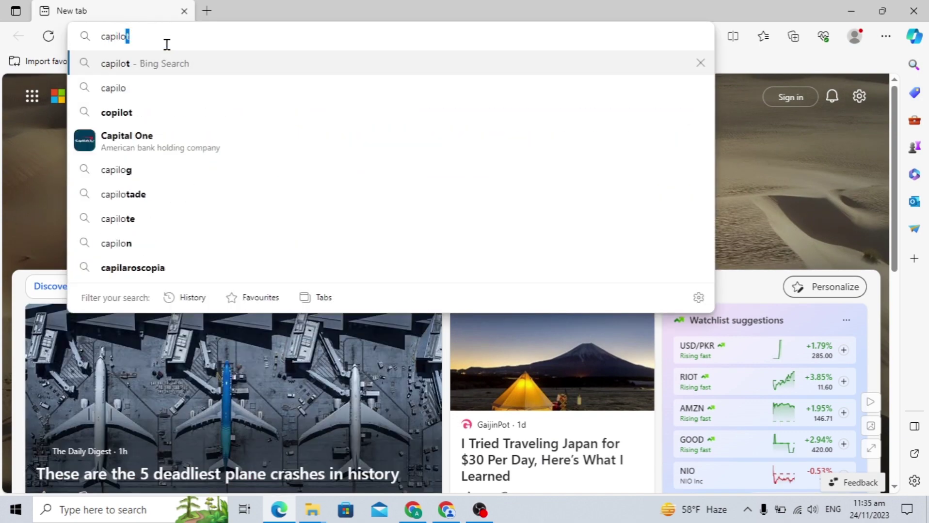
pyautogui.write('t')
pyautogui.press('Return')
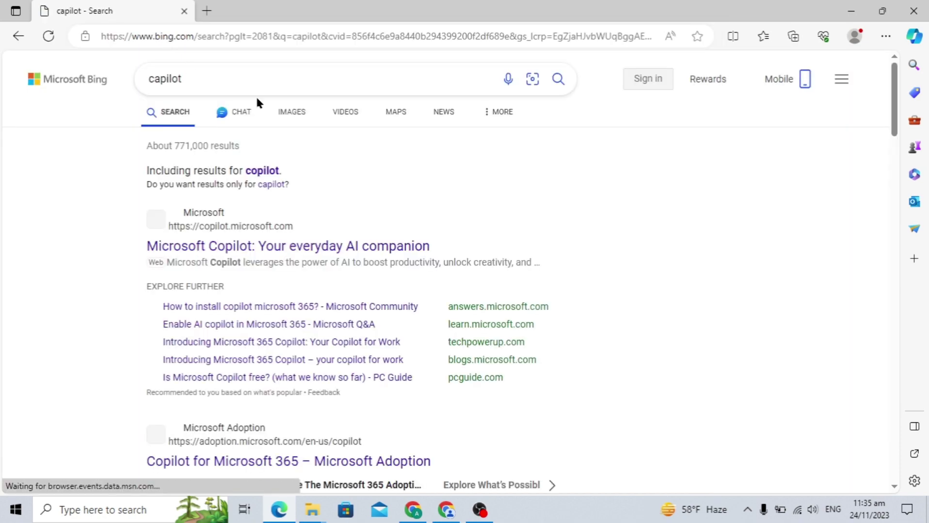
pyautogui.scroll(-3, 425, 220)
pyautogui.scroll(3, 423, 213)
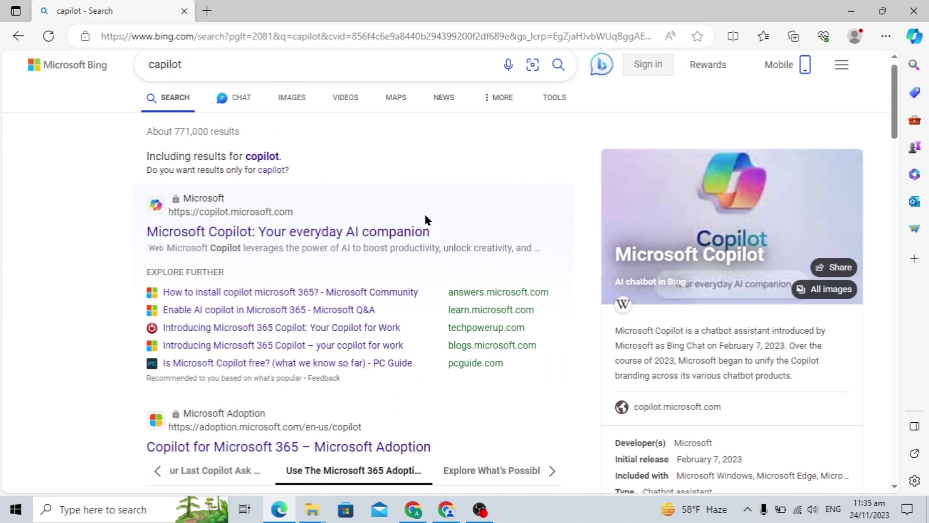
pyautogui.click(288, 236)
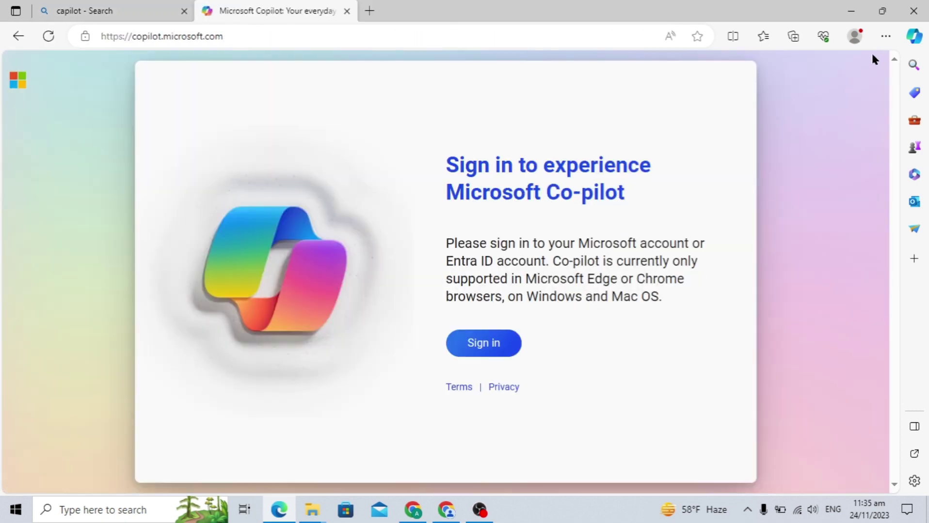
# Install the Copilot website as an app from Edge's Apps menu
pyautogui.click(885, 36)
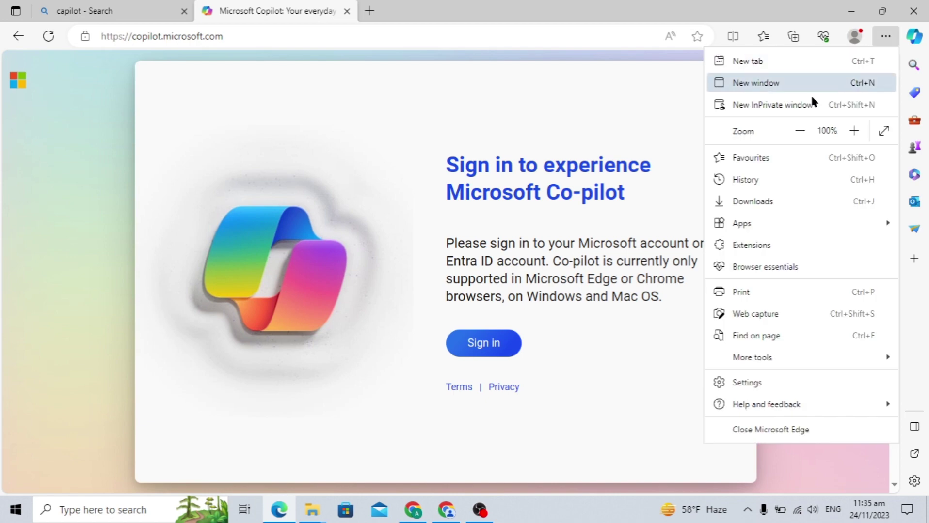
pyautogui.moveTo(741, 223)
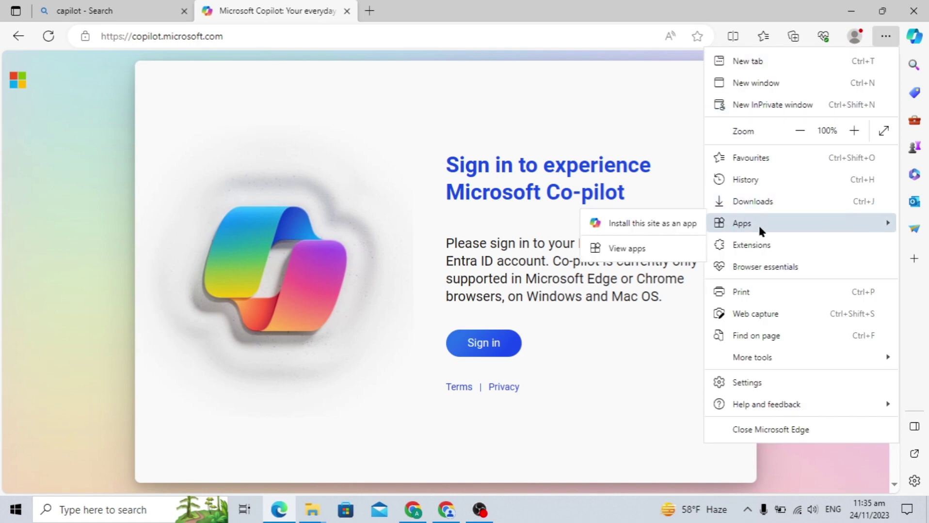
pyautogui.click(631, 226)
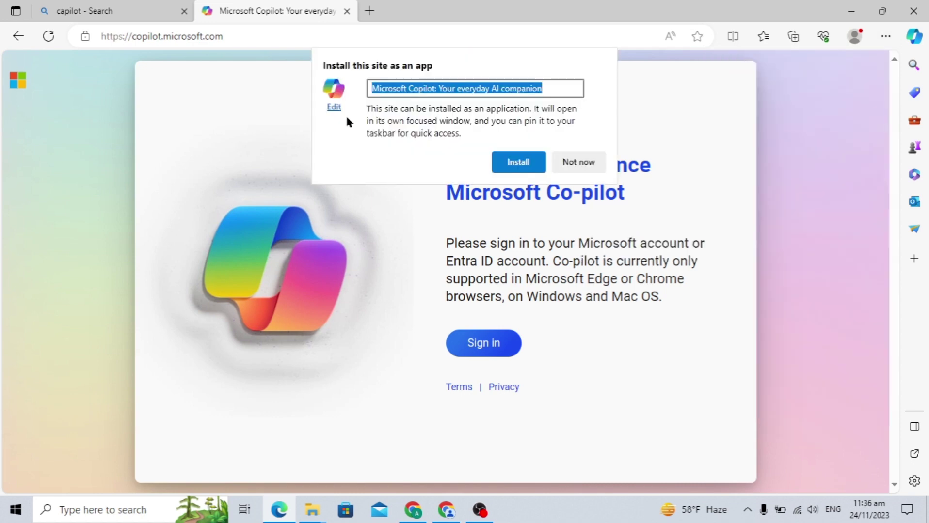
pyautogui.click(513, 171)
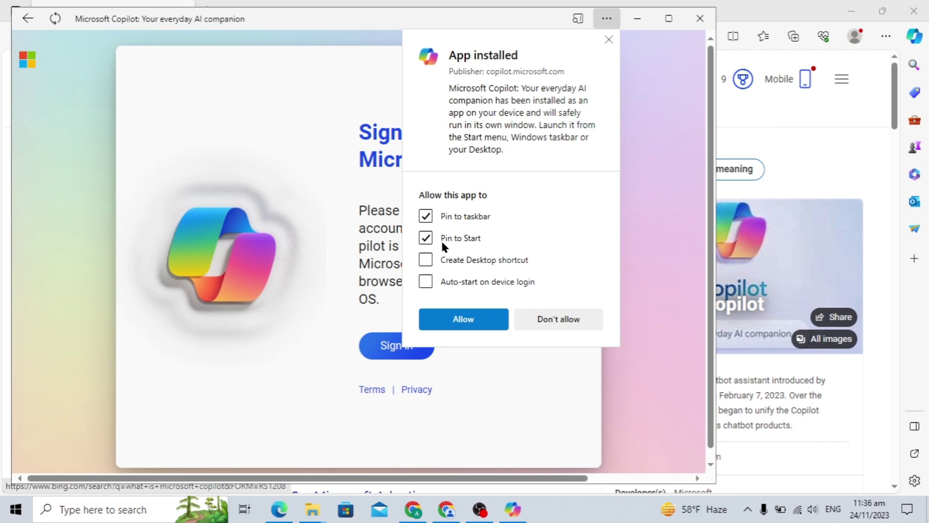
# Allow Copilot to pin to the taskbar and Start, then maximize its app window
pyautogui.click(483, 320)
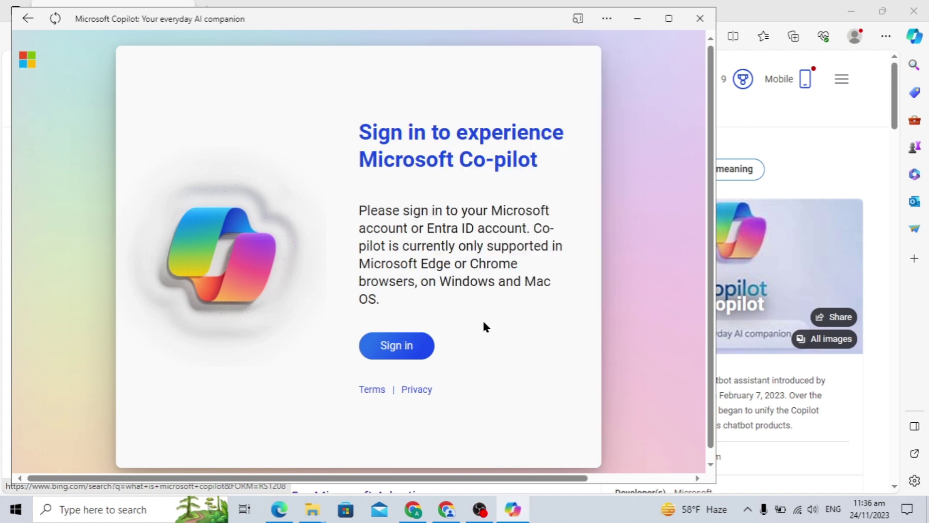
pyautogui.click(671, 16)
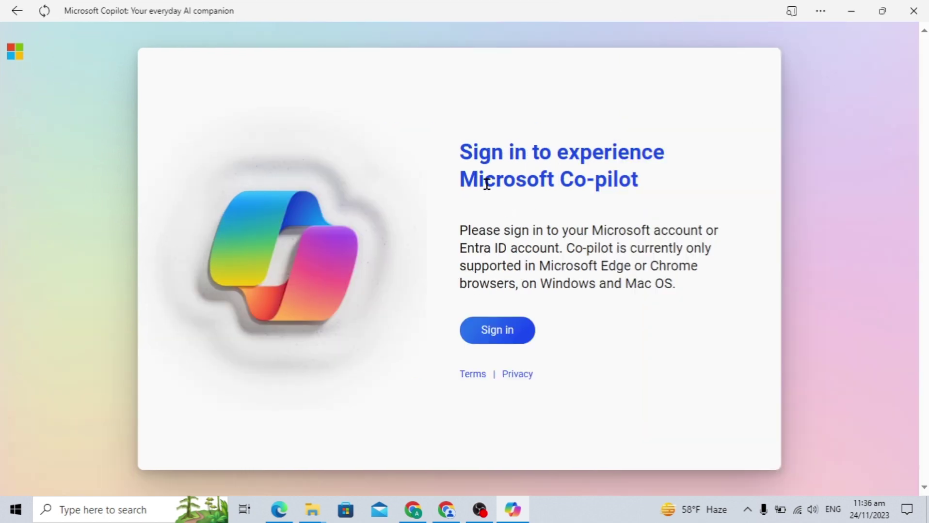
pyautogui.moveTo(483, 181); pyautogui.dragTo(572, 207)
pyautogui.click(572, 205)
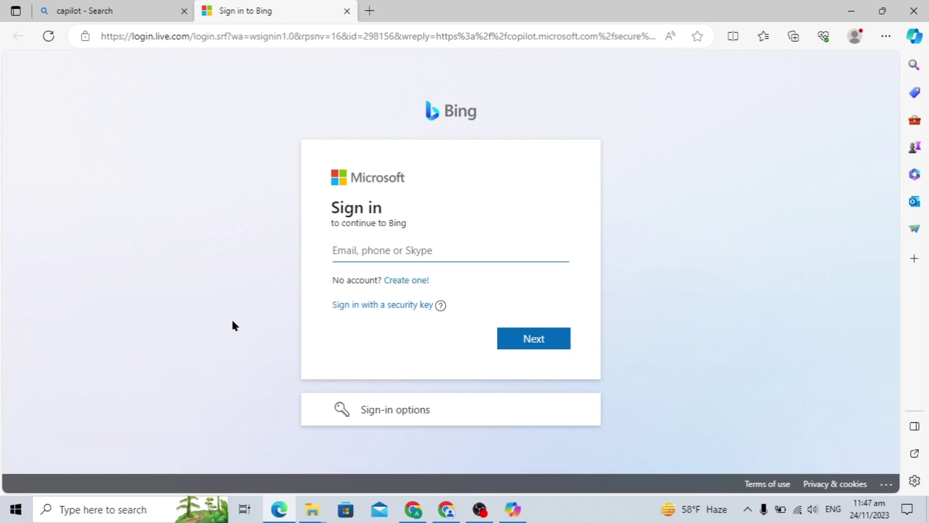
# Finish signing in with Edge sync, dismiss the New chat tip, and close Copilot
pyautogui.click(373, 246)
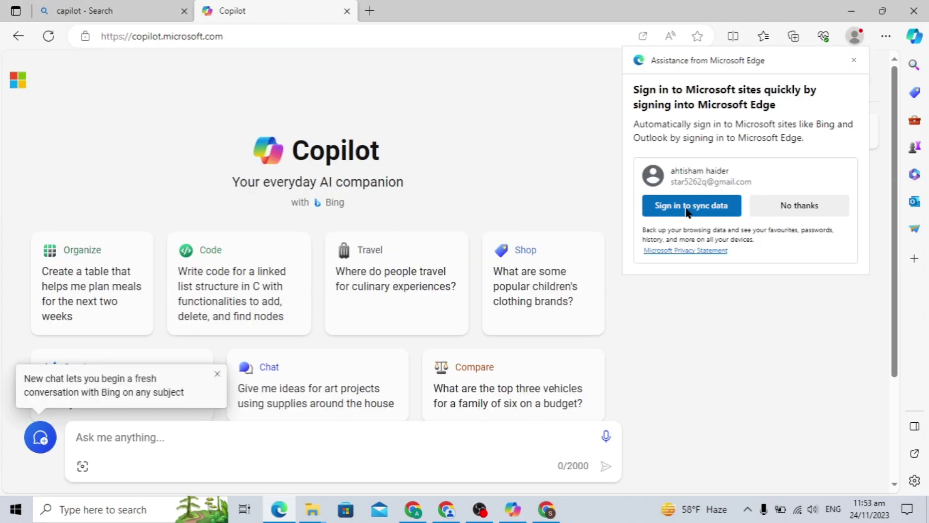
pyautogui.click(686, 208)
pyautogui.click(617, 45)
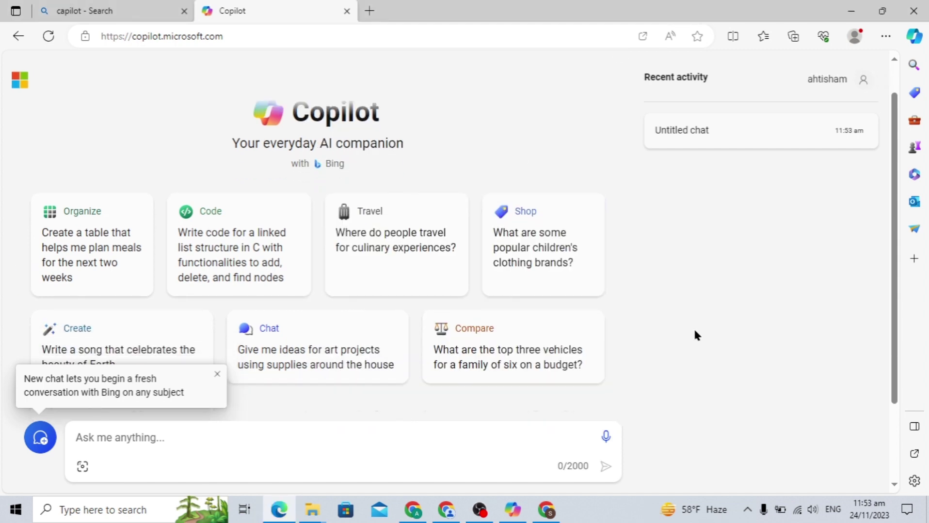
pyautogui.click(216, 374)
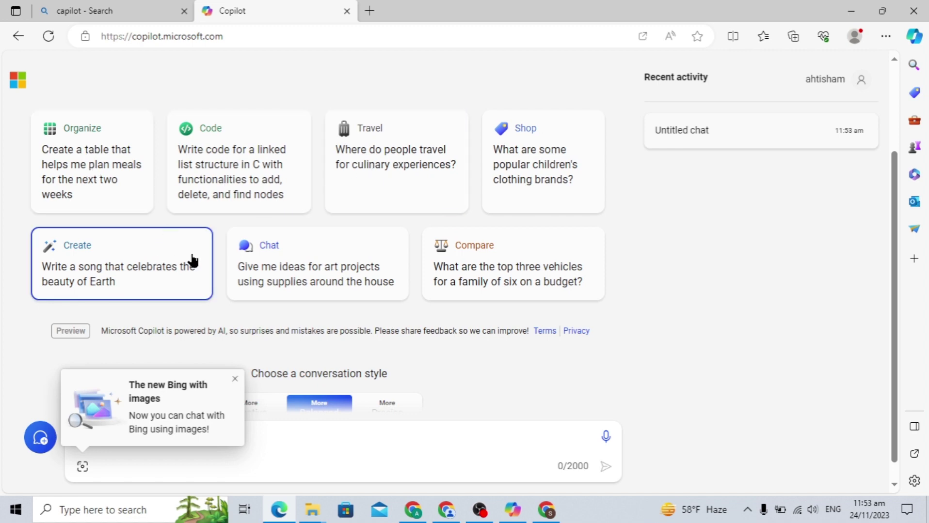
pyautogui.click(913, 10)
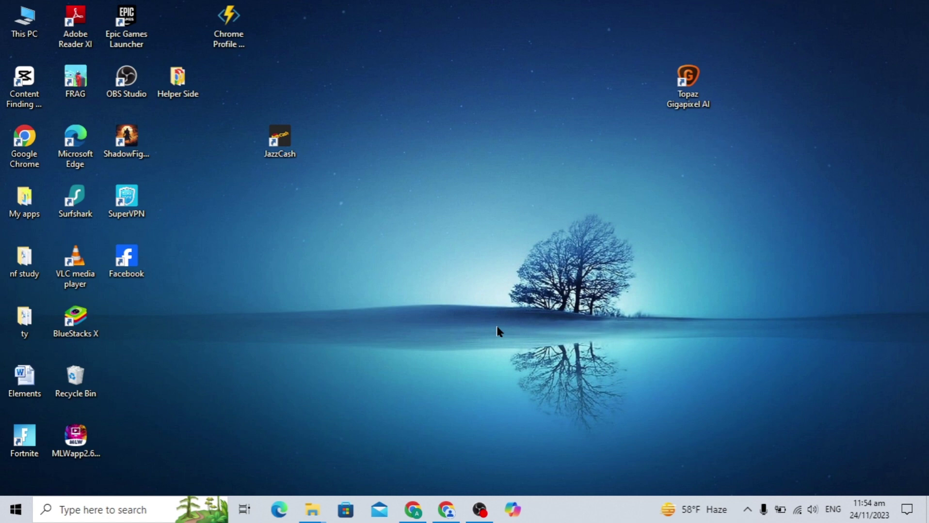
# Open the Copilot app and resize it into a narrow panel on the right
pyautogui.click(511, 510)
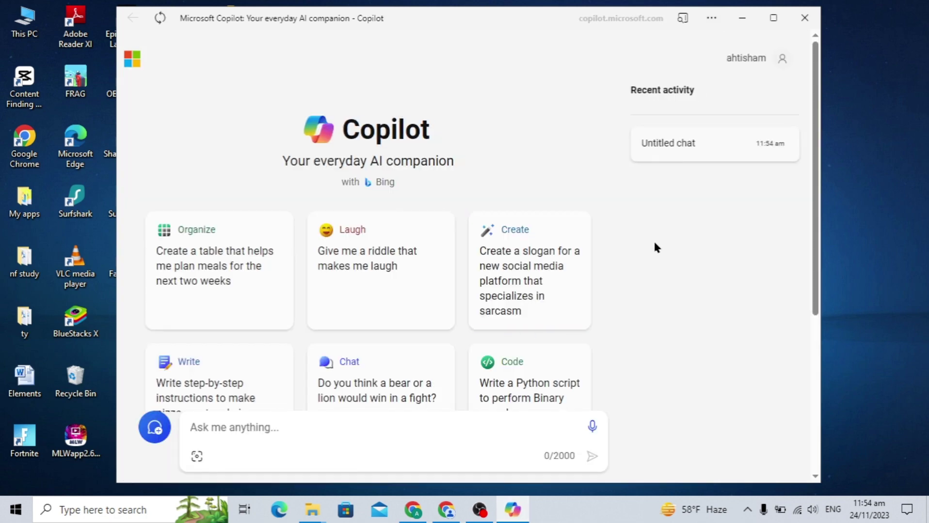
pyautogui.moveTo(591, 18); pyautogui.dragTo(707, 12)
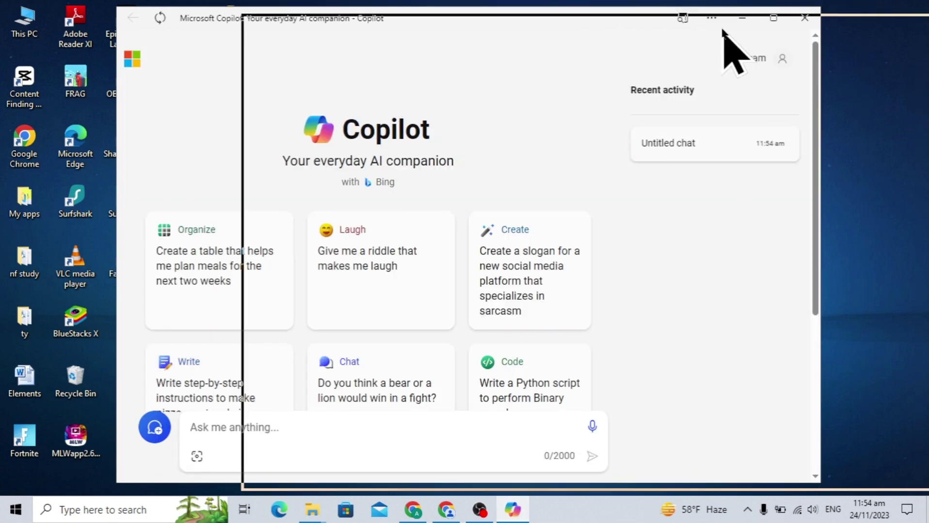
pyautogui.moveTo(233, 142); pyautogui.dragTo(730, 200)
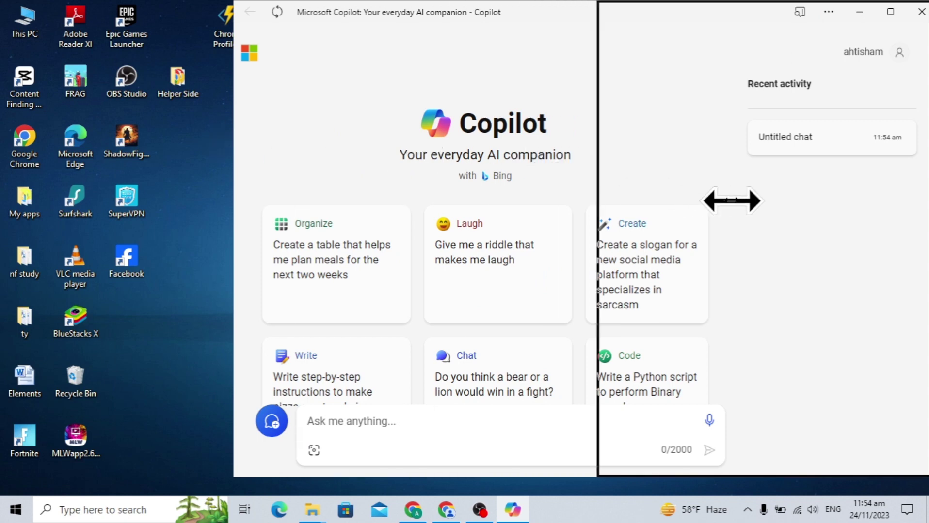
# Ask Copilot to 'make a image of dog' and get four puppy images
pyautogui.click(740, 427)
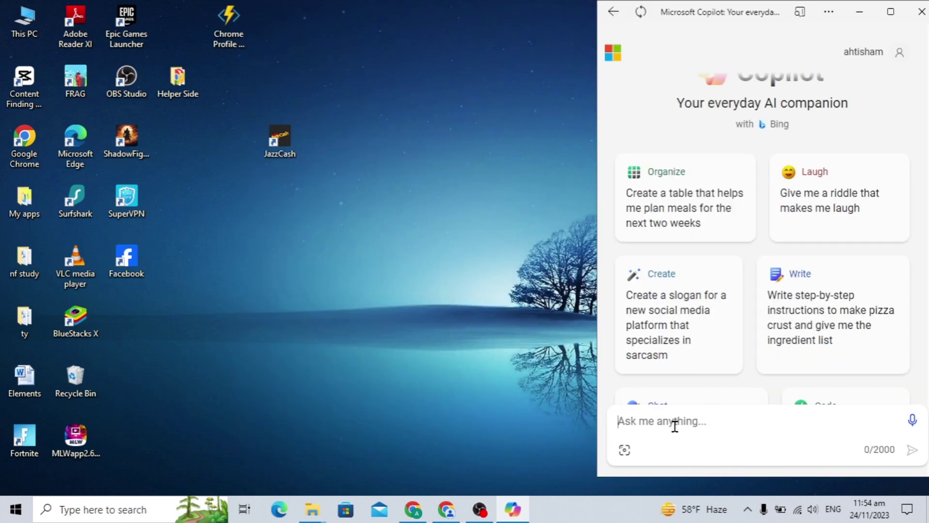
pyautogui.write('make a')
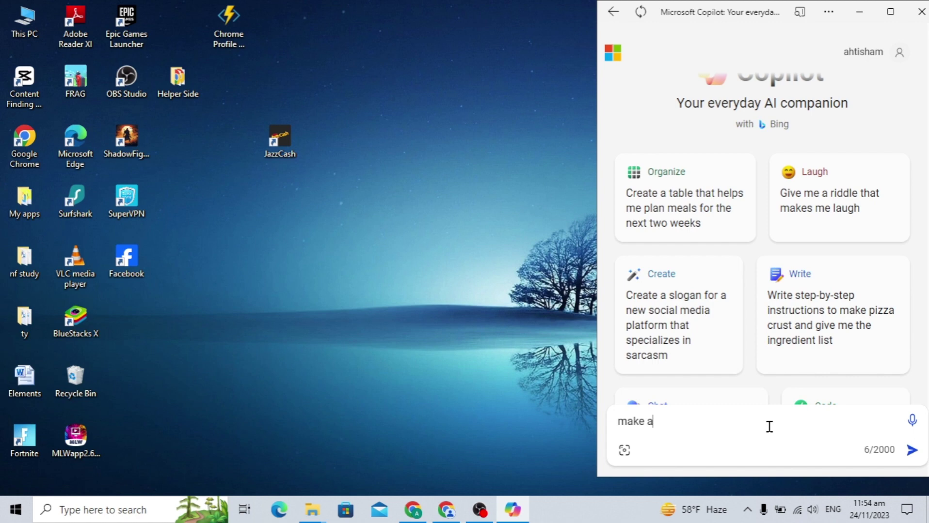
pyautogui.write(' image of ')
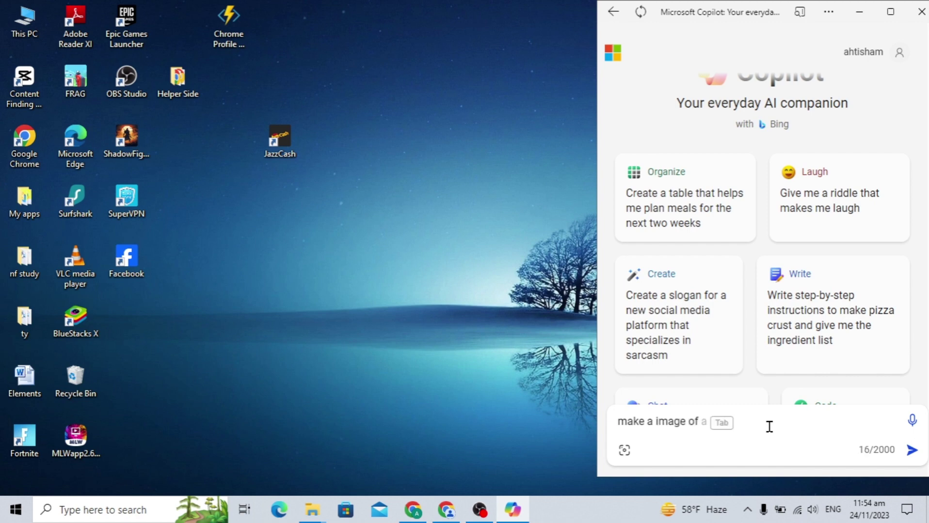
pyautogui.write('dog')
pyautogui.click(911, 451)
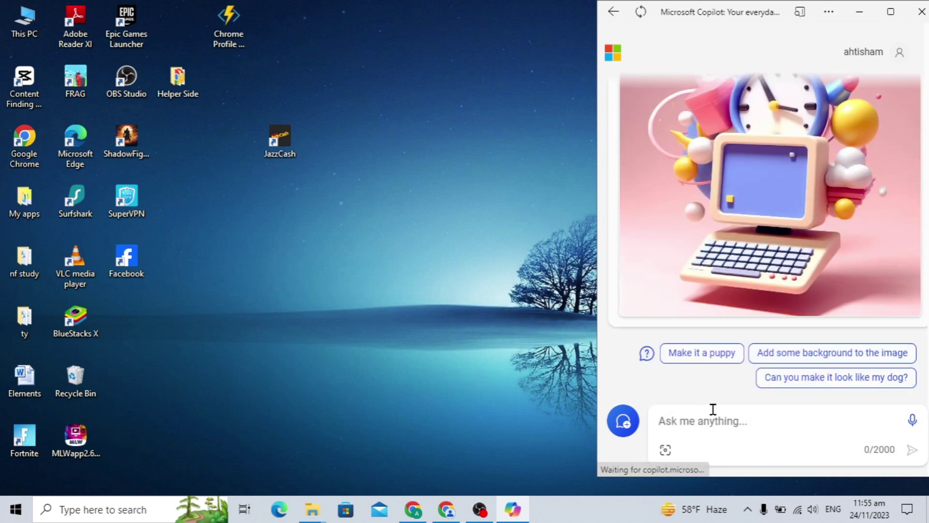
pyautogui.scroll(2, 712, 410)
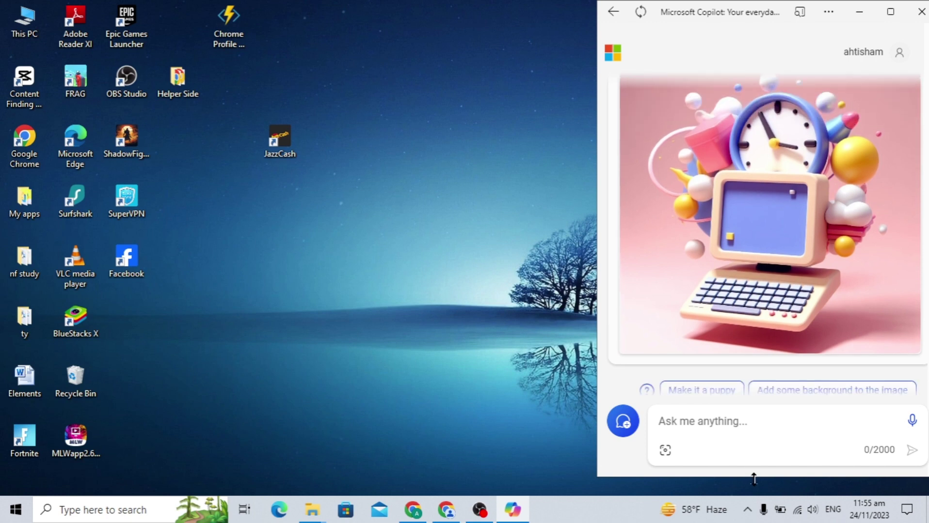
pyautogui.moveTo(754, 477); pyautogui.dragTo(754, 495)
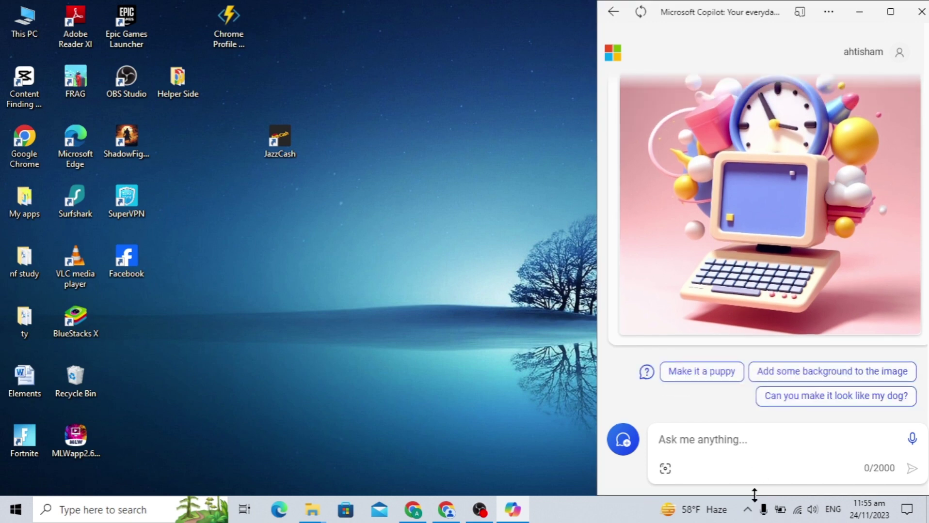
pyautogui.scroll(3, 729, 225)
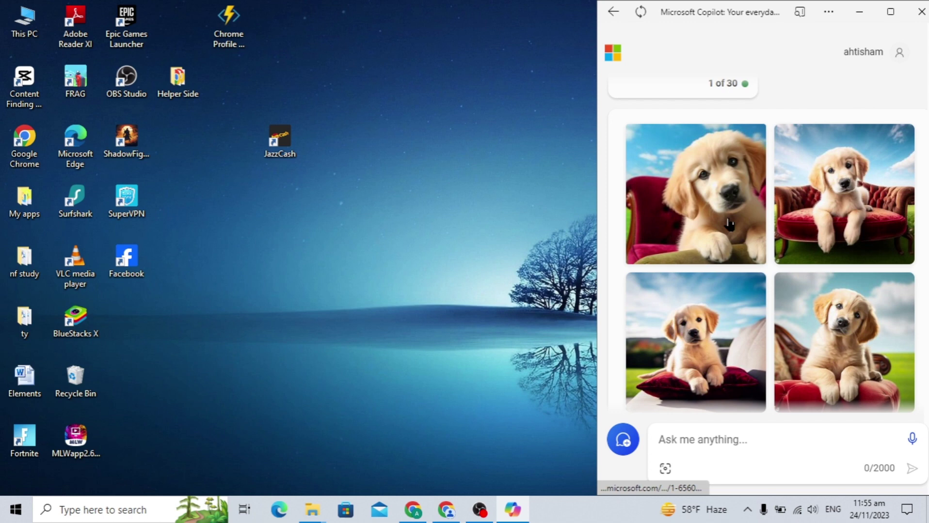
pyautogui.scroll(-2, 719, 327)
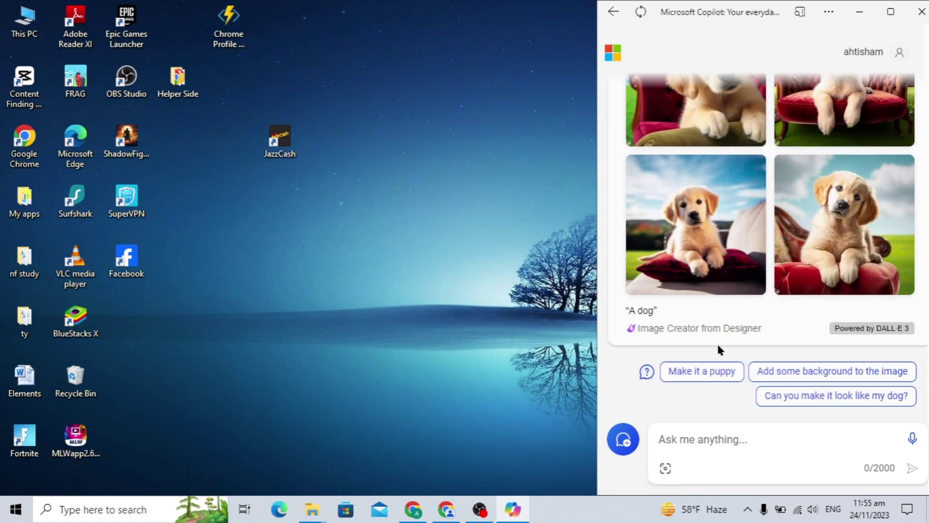
# Ask 'give me information about cat' and get a sourced summary of cat facts
pyautogui.click(706, 447)
pyautogui.write('give me ')
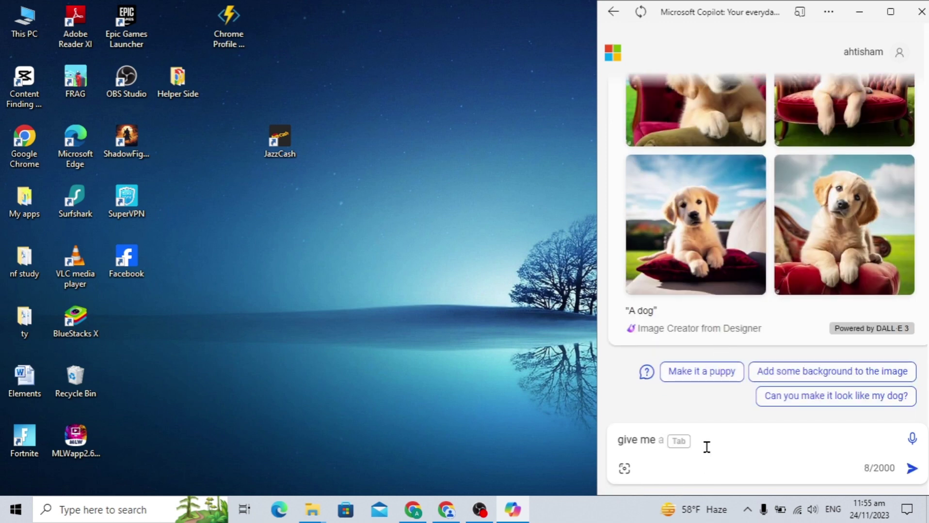
pyautogui.write('informatio')
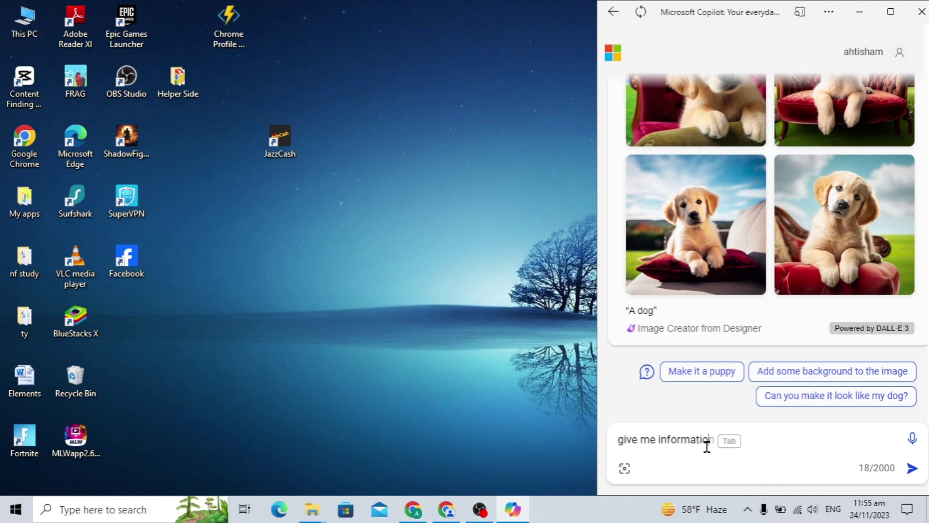
pyautogui.write('n about cat')
pyautogui.press('Return')
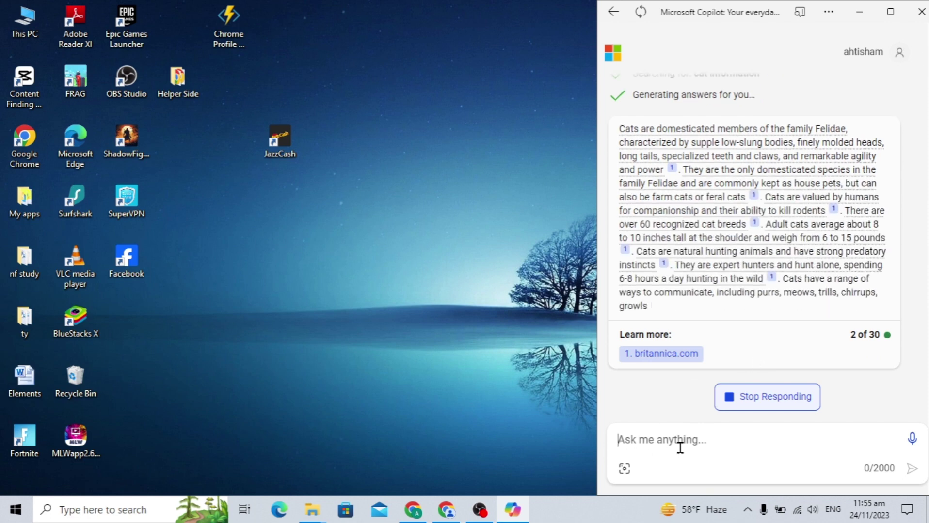
pyautogui.click(759, 400)
pyautogui.write('mak')
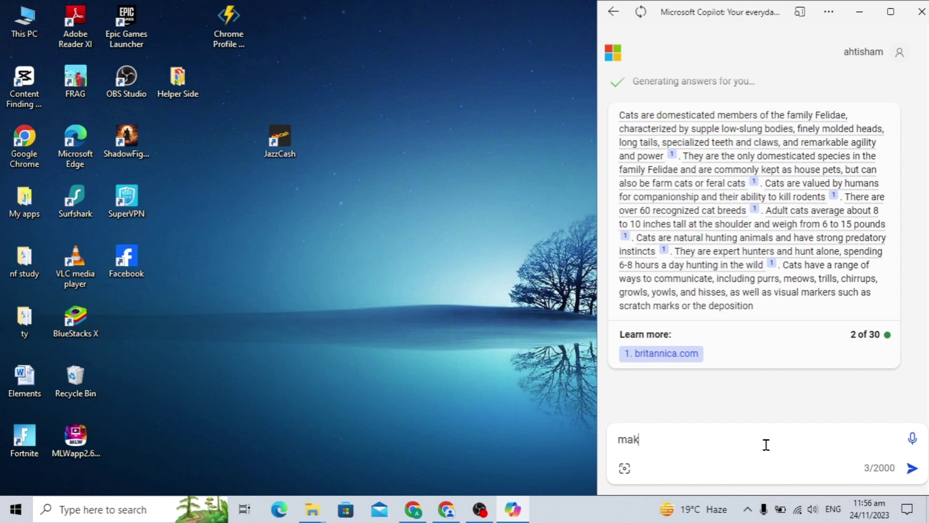
pyautogui.write('e')
pyautogui.press('BackSpace')
pyautogui.press('BackSpace')
pyautogui.press('BackSpace')
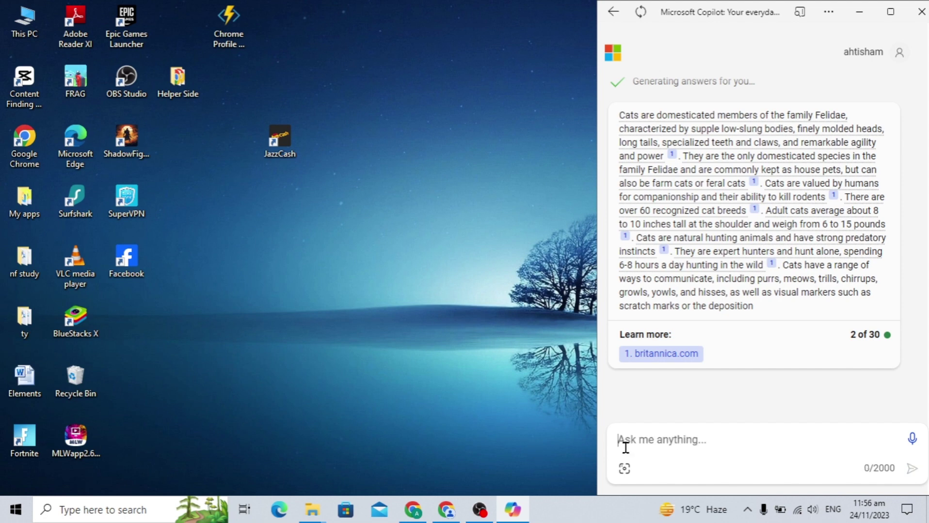
pyautogui.write('make walpa')
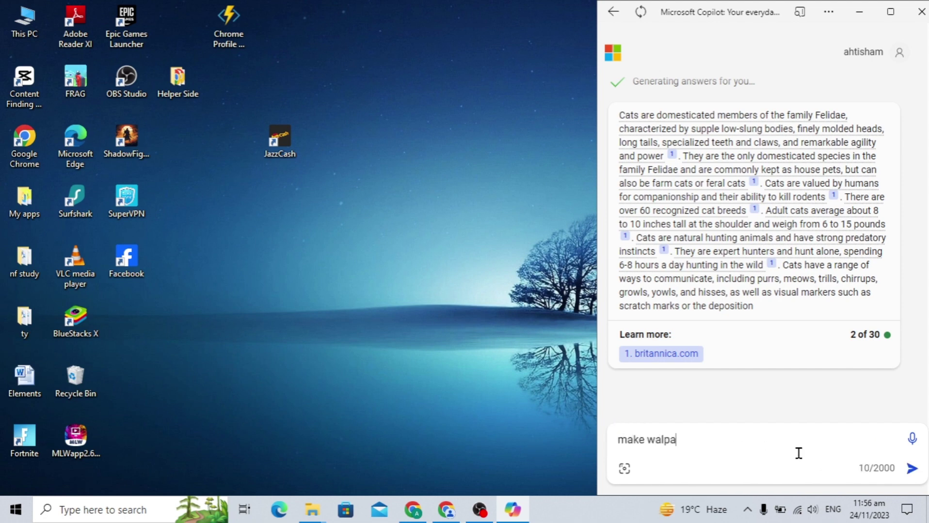
pyautogui.write('per of')
pyautogui.write(' forest for')
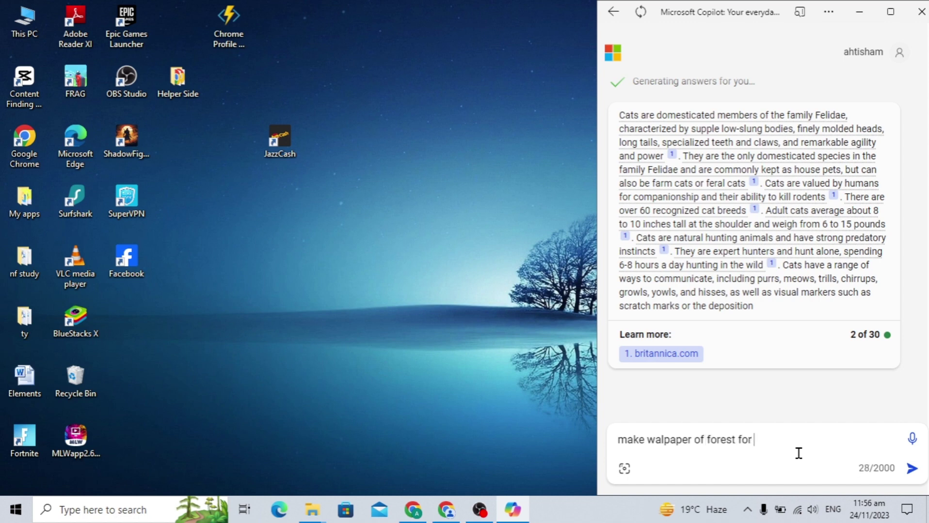
pyautogui.write(' pc')
# Send 'make walpaper of forest for pc' to get four forest wallpaper images
pyautogui.press('Return')
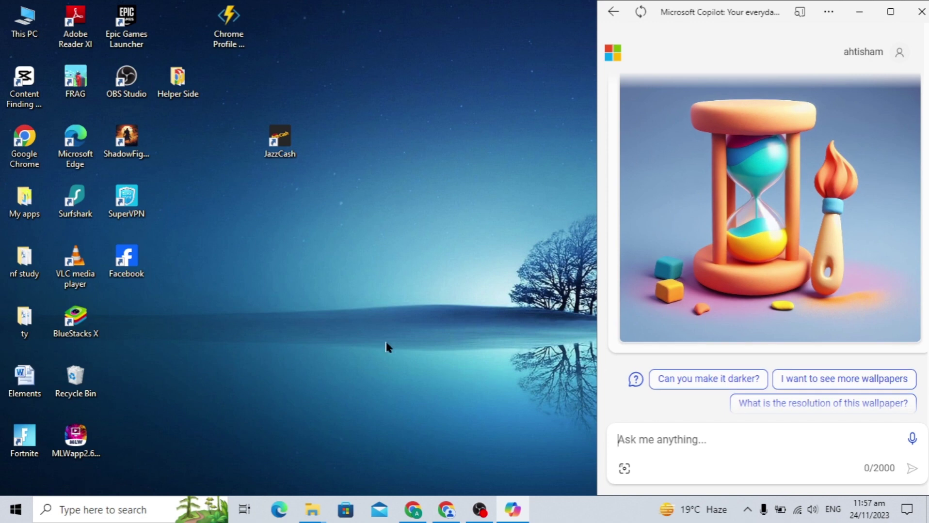
pyautogui.scroll(2, 686, 282)
pyautogui.scroll(-2, 688, 283)
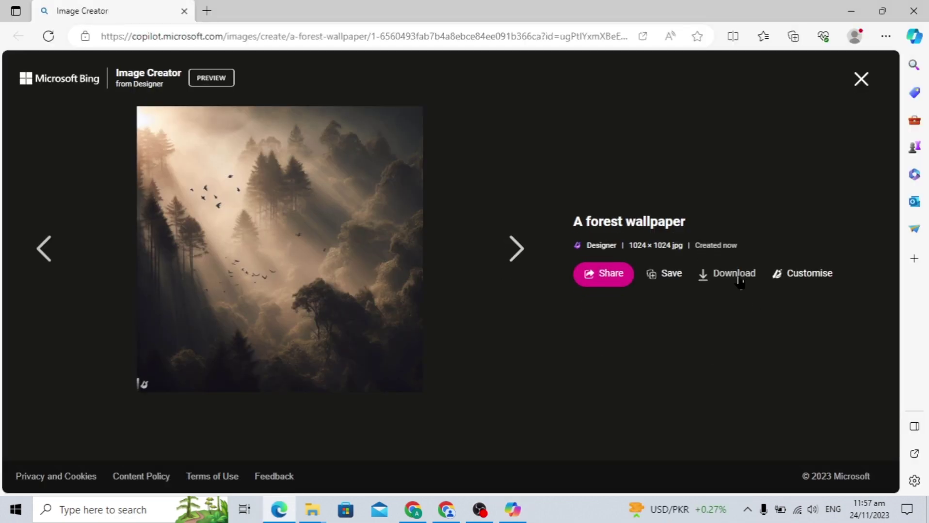
# Download the misty forest wallpaper from Image Creator as a JPEG
pyautogui.click(735, 276)
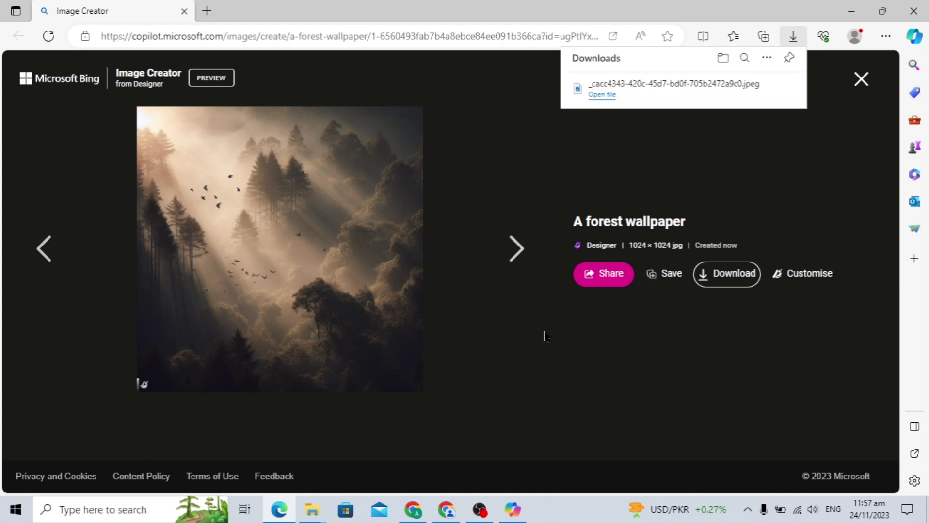